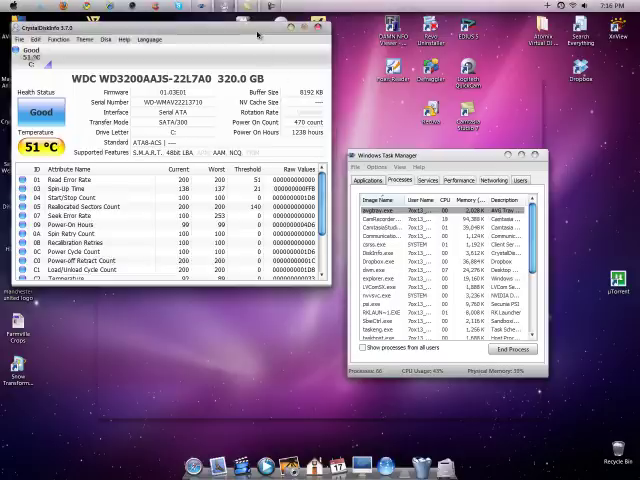
# Drag CrystalDiskInfo slightly right and Task Manager down and right, clear of it
pyautogui.moveTo(258, 34); pyautogui.dragTo(272, 37)
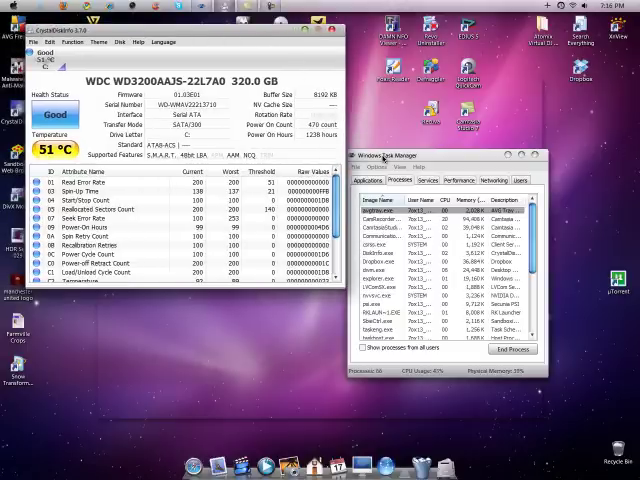
pyautogui.moveTo(385, 157); pyautogui.dragTo(405, 196)
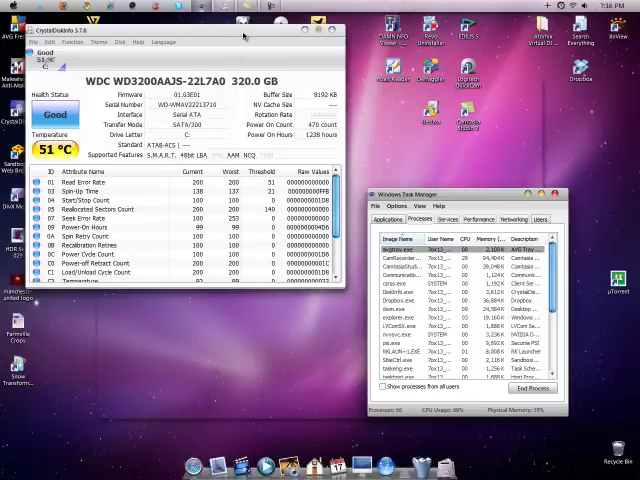
pyautogui.moveTo(244, 35)
pyautogui.mouseDown()
pyautogui.moveTo(262, 33)
pyautogui.moveTo(256, 31)
pyautogui.mouseUp()
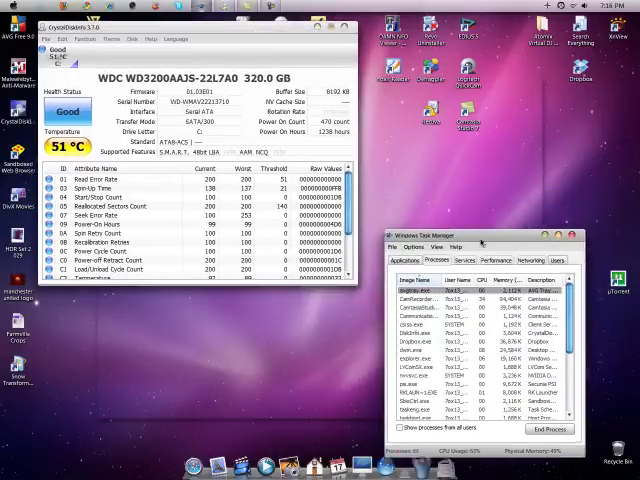
pyautogui.moveTo(465, 196); pyautogui.dragTo(477, 220)
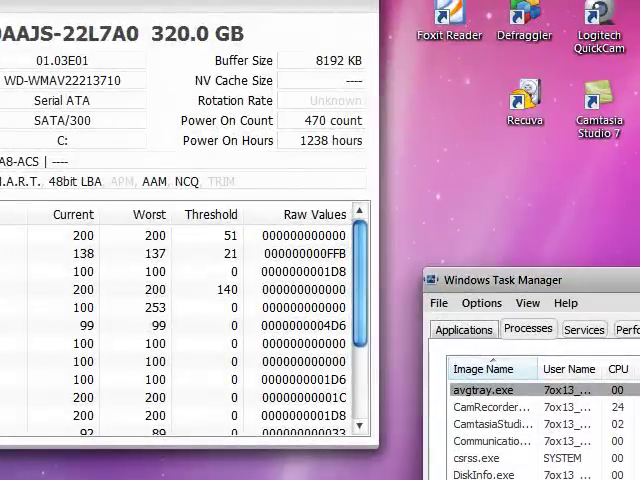
pyautogui.doubleClick(597, 40)
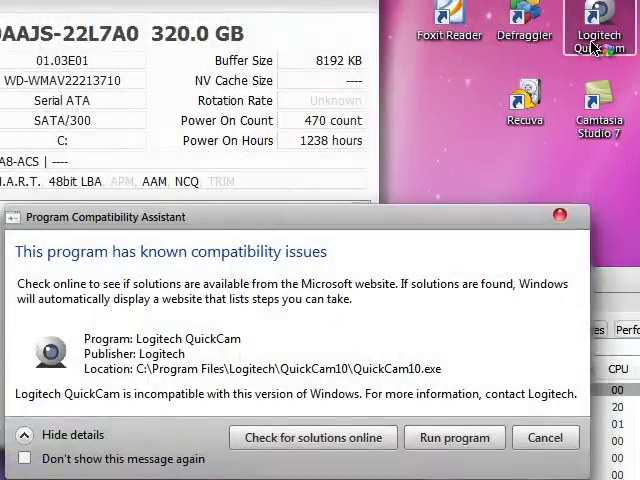
pyautogui.click(558, 220)
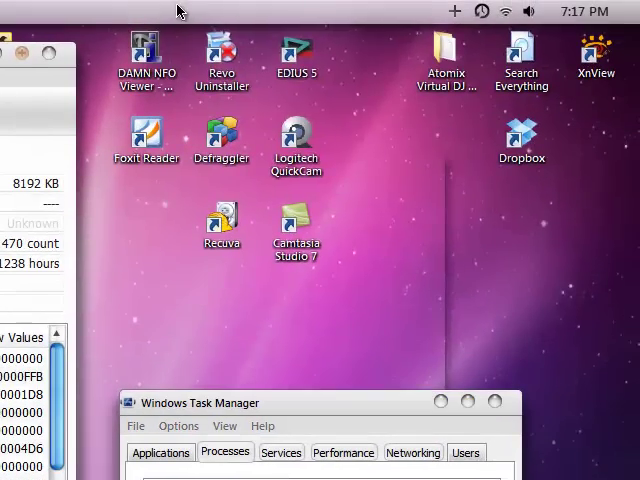
pyautogui.rightClick(180, 12)
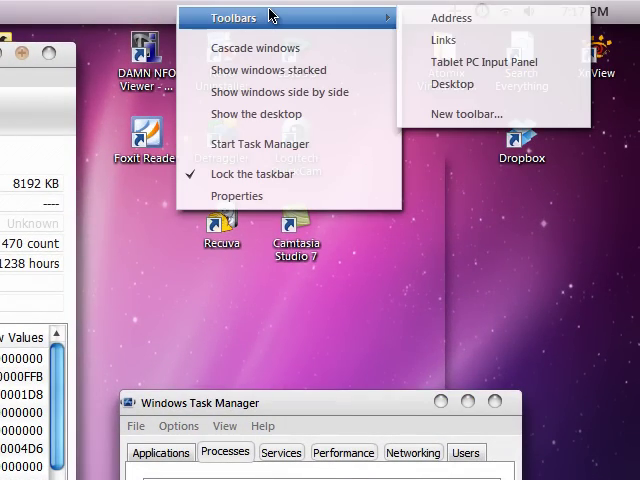
pyautogui.click(74, 8)
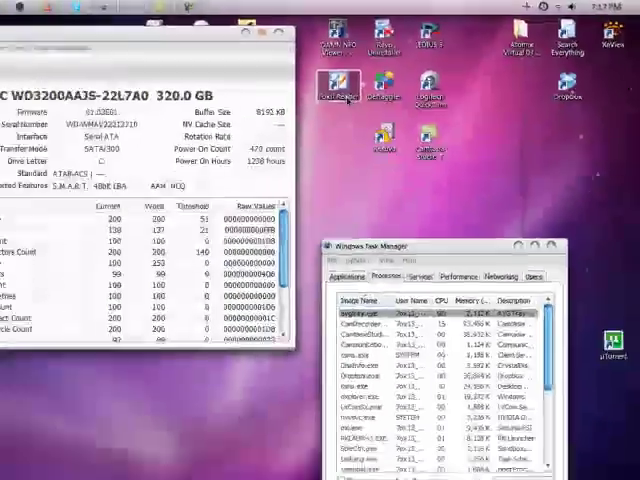
# Open Foxit Reader and close it, then move CrystalDiskInfo down and right
pyautogui.doubleClick(345, 92)
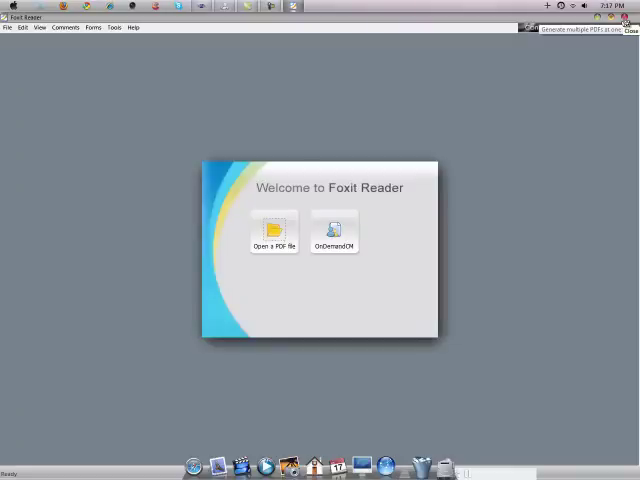
pyautogui.click(630, 22)
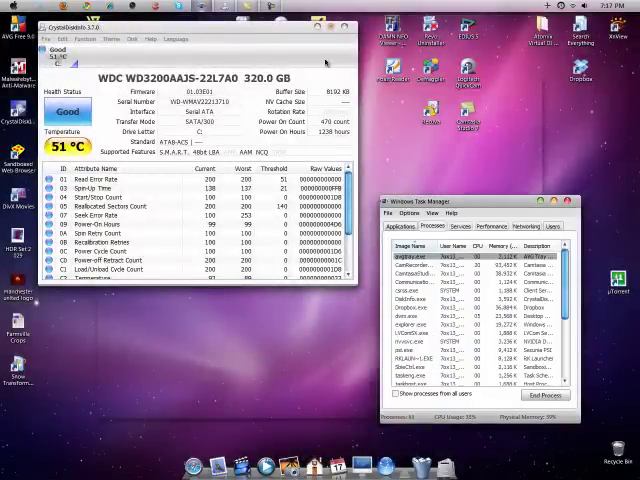
pyautogui.moveTo(246, 27)
pyautogui.mouseDown()
pyautogui.moveTo(268, 70)
pyautogui.moveTo(258, 122)
pyautogui.moveTo(268, 44)
pyautogui.mouseUp()
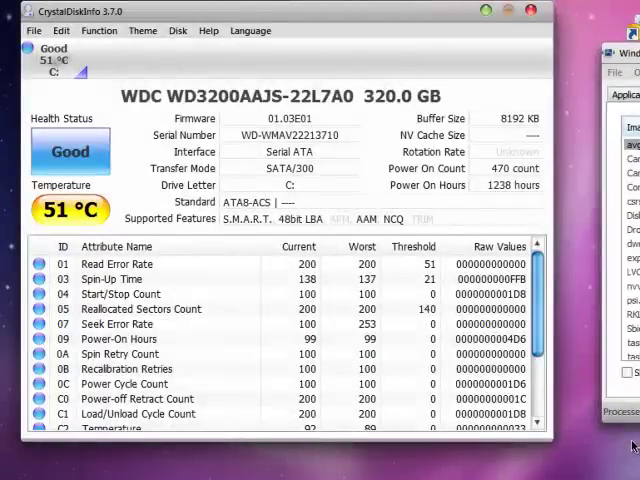
pyautogui.moveTo(537, 342)
pyautogui.mouseDown()
pyautogui.moveTo(543, 357)
pyautogui.moveTo(543, 320)
pyautogui.mouseUp()
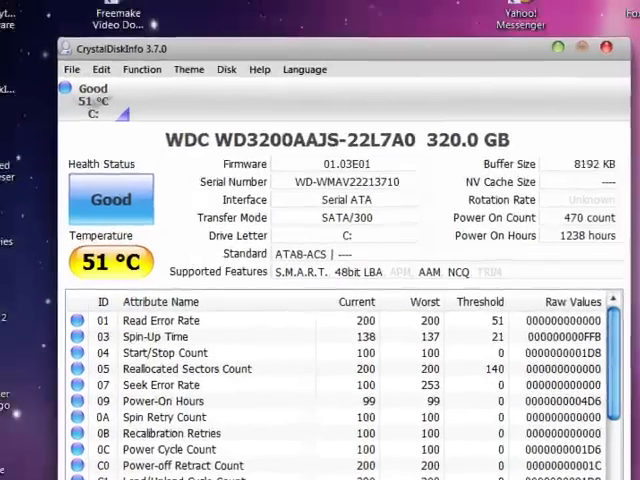
# Apply the Snow Leopard (modified) sound scheme and confirm the Sound settings
pyautogui.press('super')
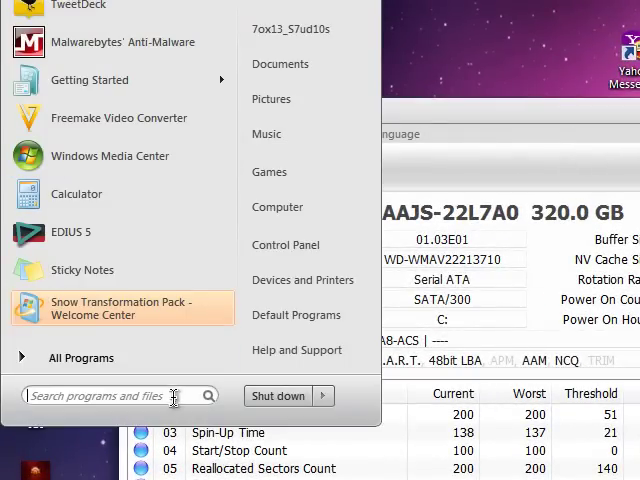
pyautogui.write('SOUNDS')
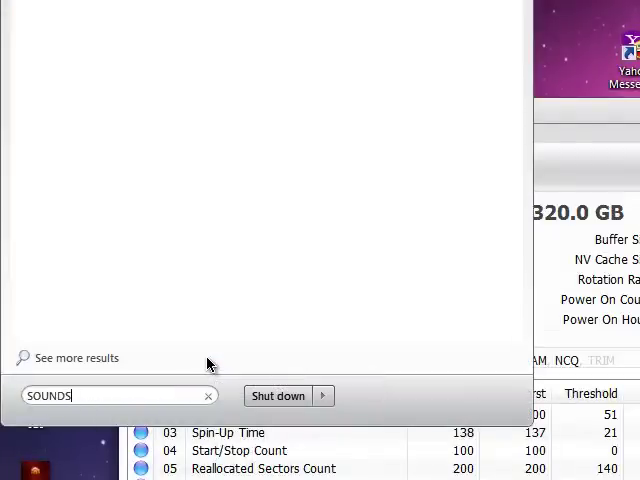
pyautogui.click(140, 14)
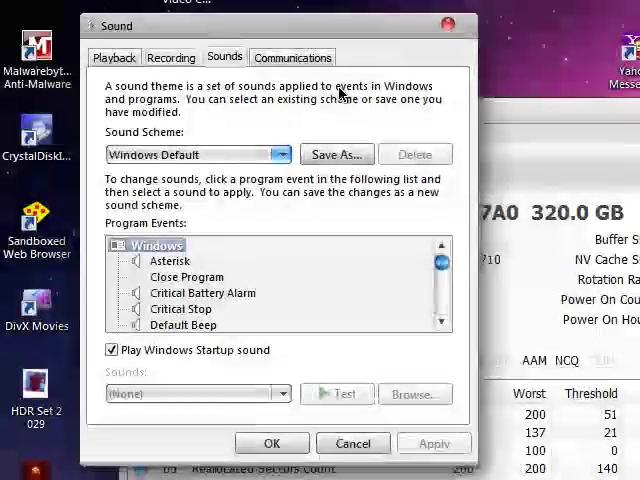
pyautogui.click(268, 154)
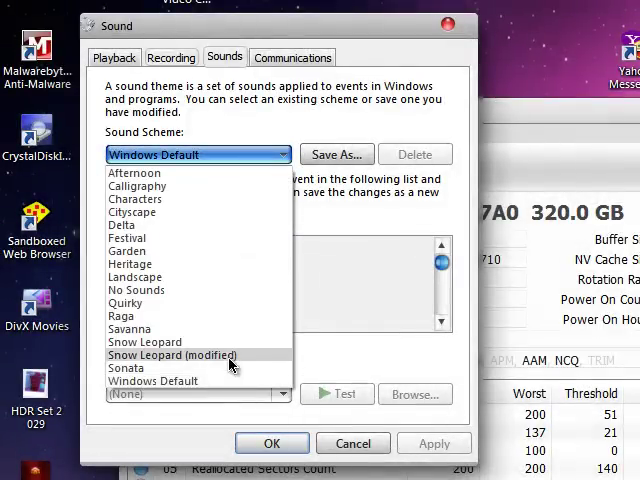
pyautogui.click(172, 355)
pyautogui.click(430, 442)
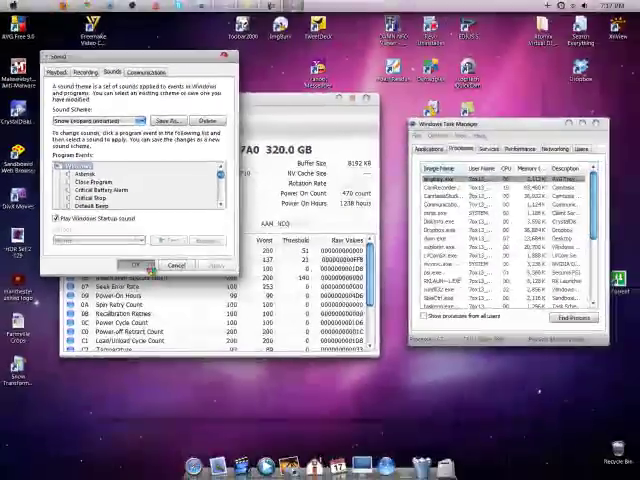
pyautogui.click(270, 442)
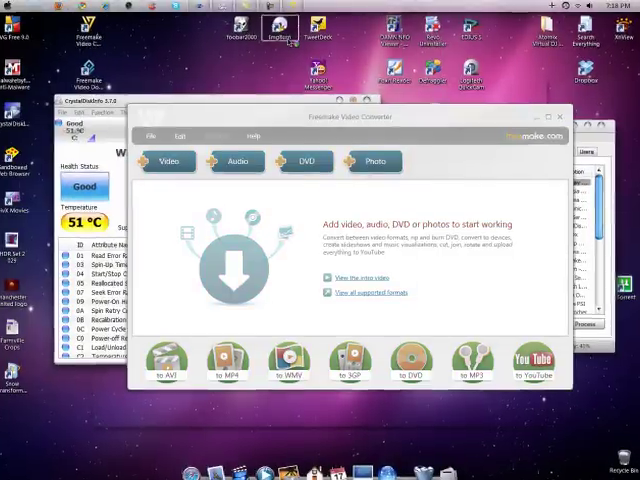
# Open and close ImgBurn, then dismiss the missing WinCal.exe and Photo Gallery errors
pyautogui.doubleClick(280, 30)
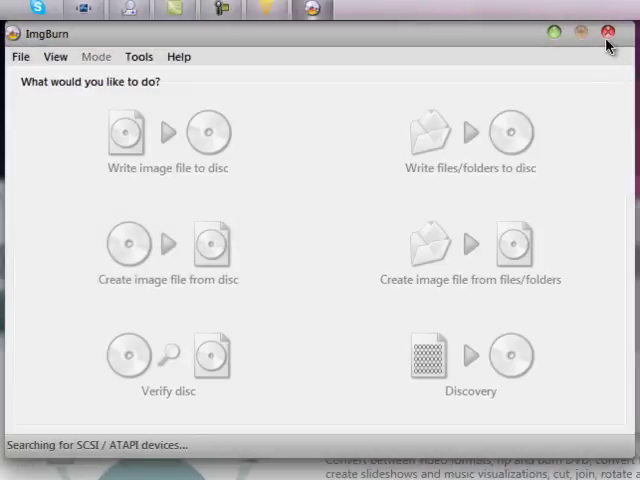
pyautogui.click(608, 33)
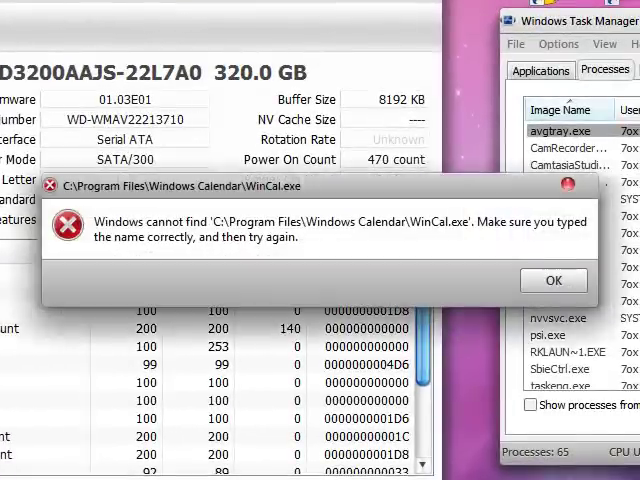
pyautogui.click(553, 281)
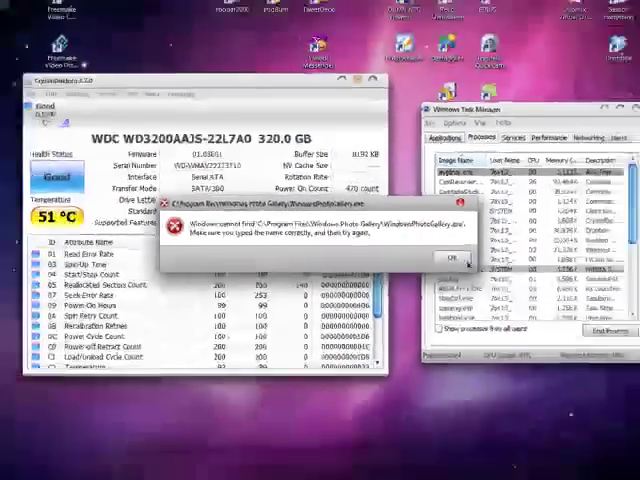
pyautogui.click(553, 281)
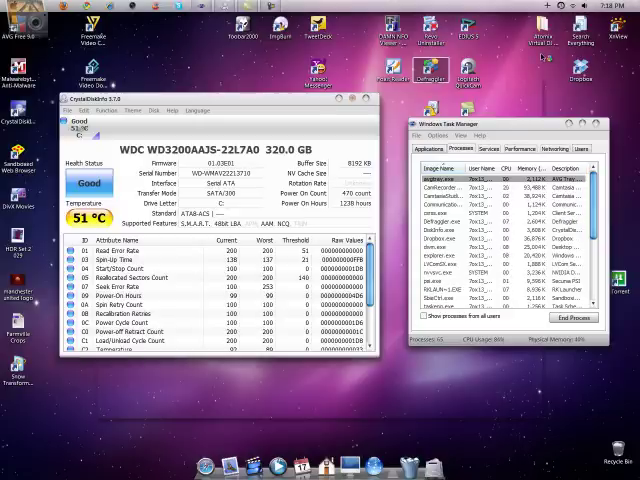
pyautogui.doubleClick(430, 72)
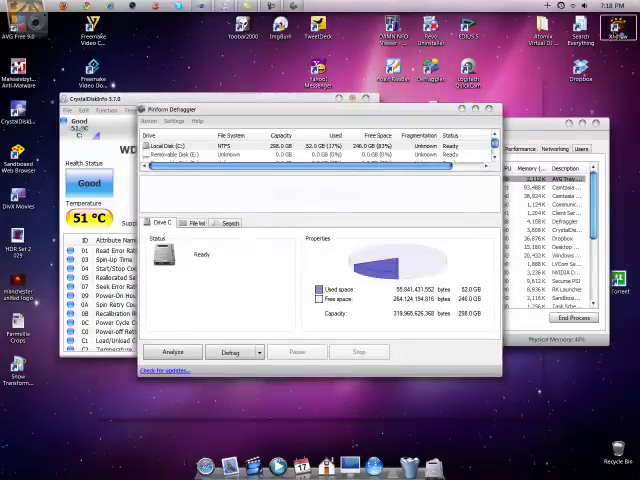
pyautogui.click(494, 110)
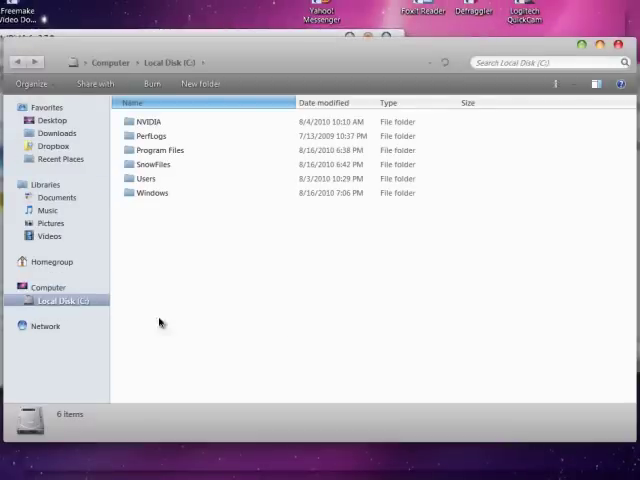
pyautogui.click(49, 287)
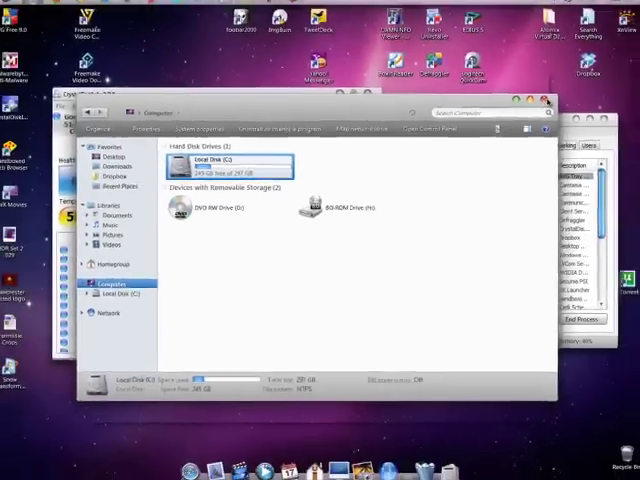
pyautogui.click(618, 44)
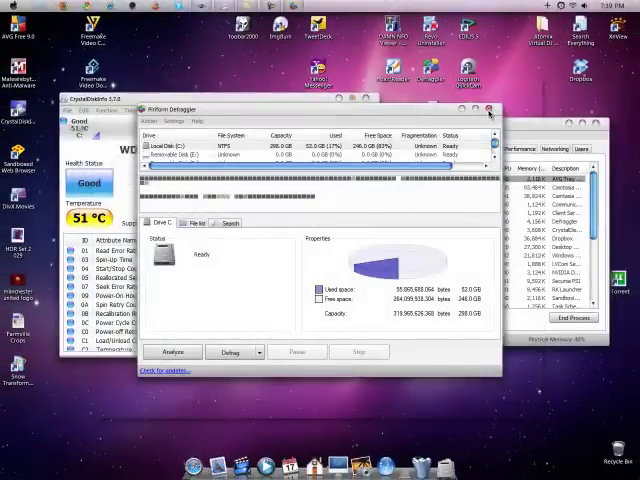
pyautogui.click(490, 110)
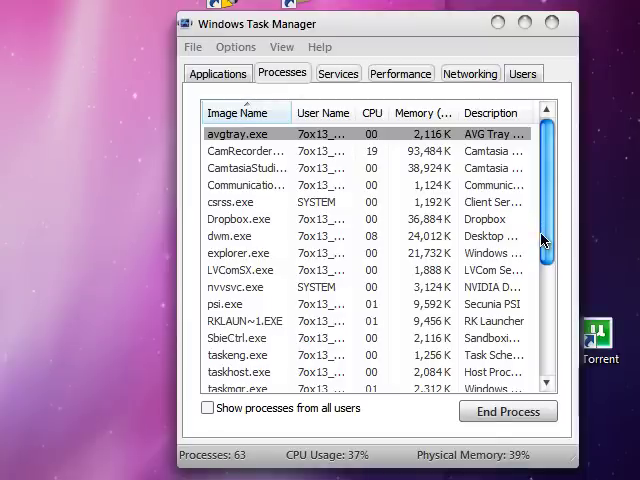
pyautogui.moveTo(547, 238); pyautogui.dragTo(543, 349)
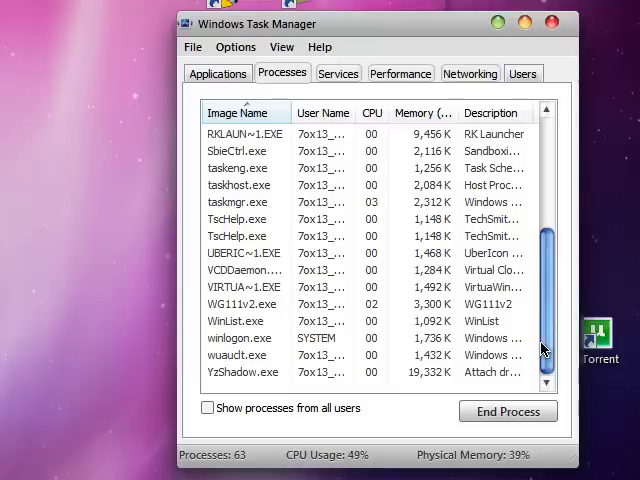
pyautogui.click(510, 253)
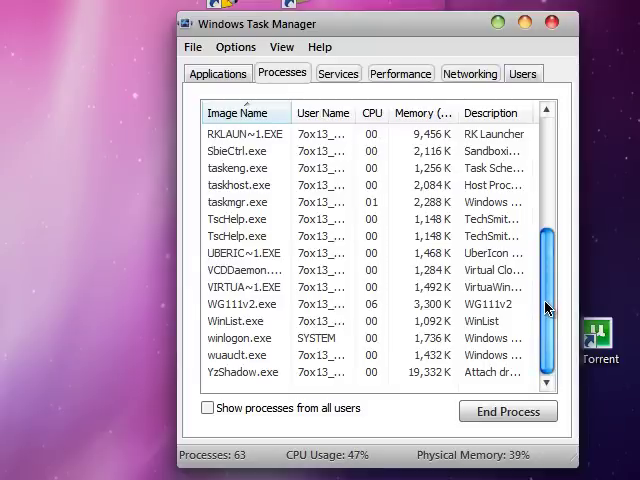
pyautogui.moveTo(548, 307); pyautogui.dragTo(548, 160)
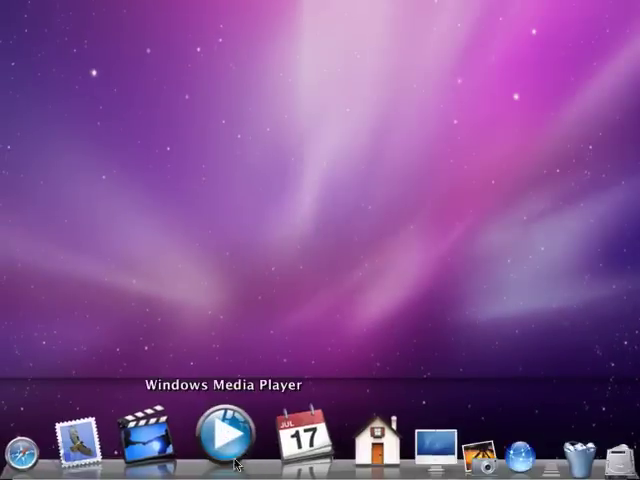
# Launch Outlook Express from the dock, dismiss the msimn.exe error, and deselect the Dropbox icon
pyautogui.click(150, 440)
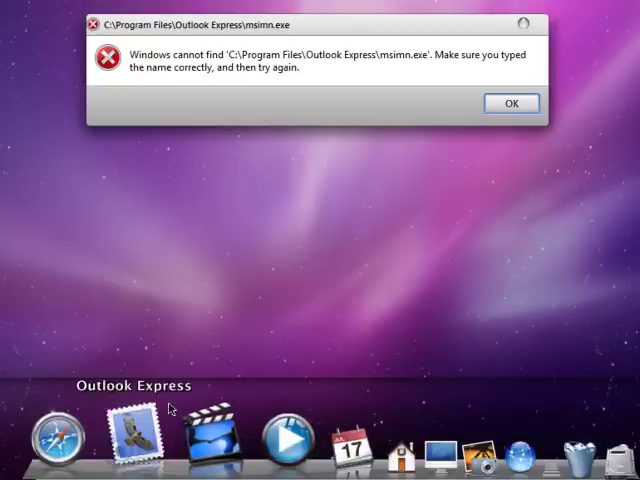
pyautogui.click(511, 104)
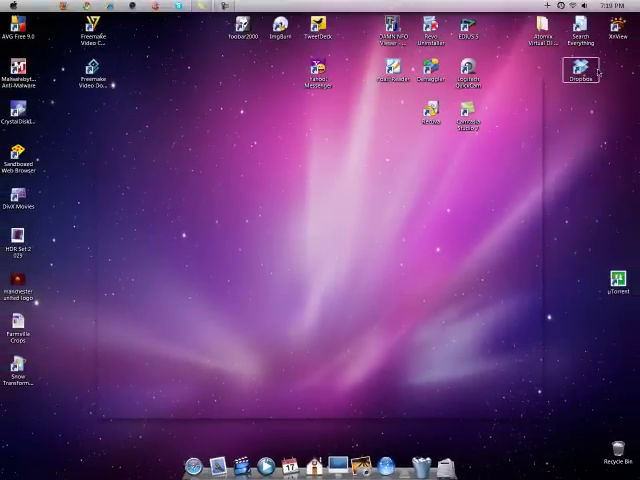
pyautogui.click(566, 92)
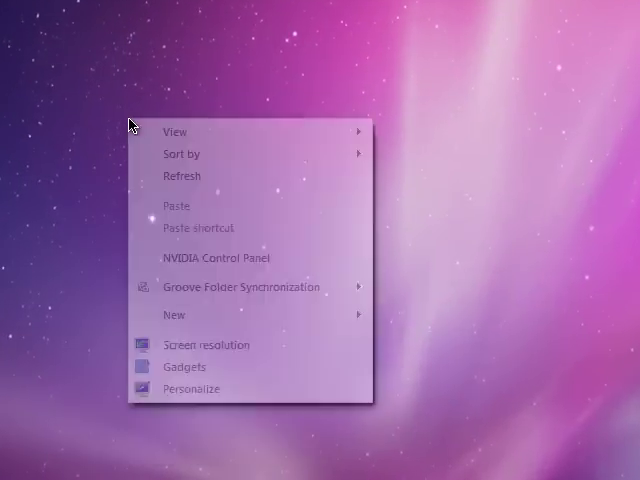
pyautogui.click(66, 131)
pyautogui.rightClick(415, 124)
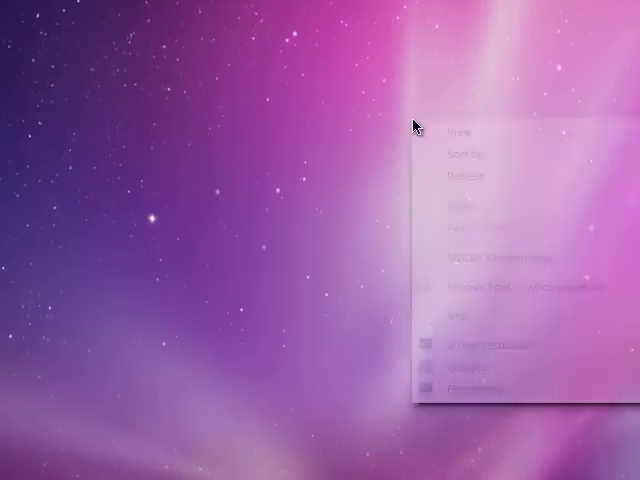
pyautogui.rightClick(303, 126)
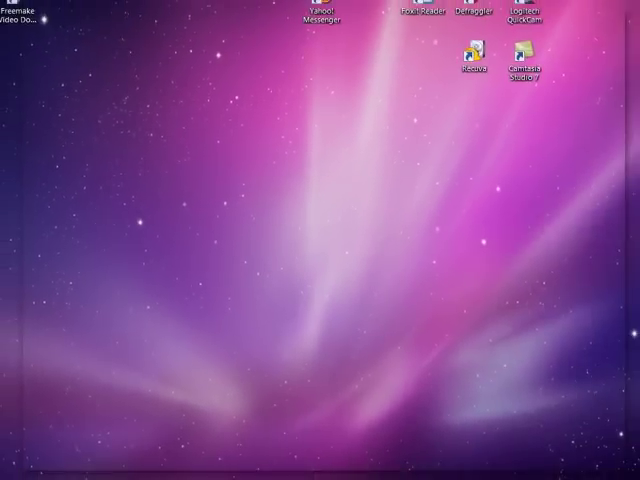
pyautogui.press('super+e')
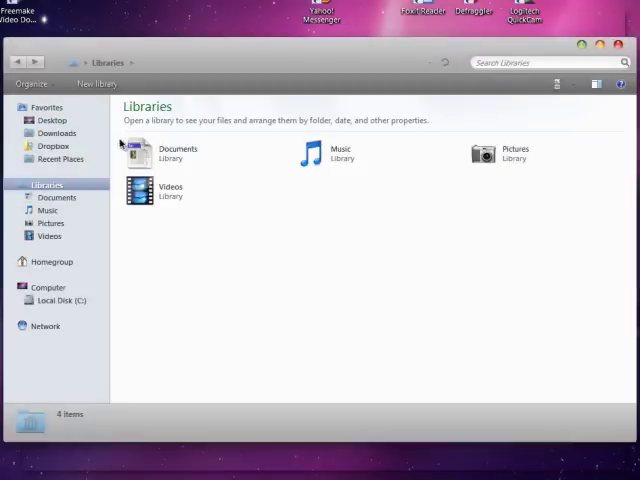
pyautogui.click(48, 210)
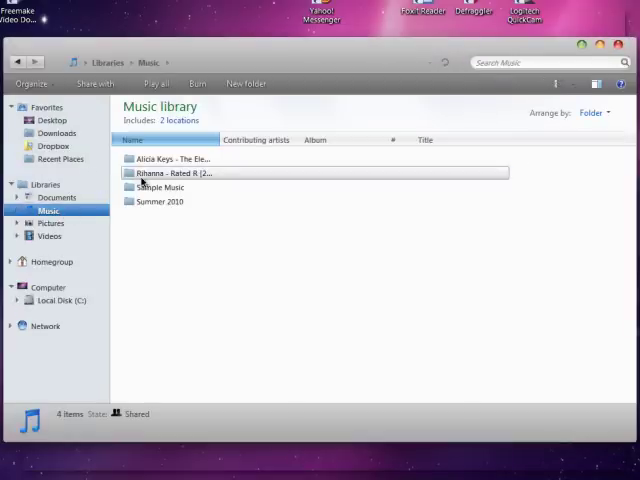
pyautogui.doubleClick(141, 176)
pyautogui.click(188, 217)
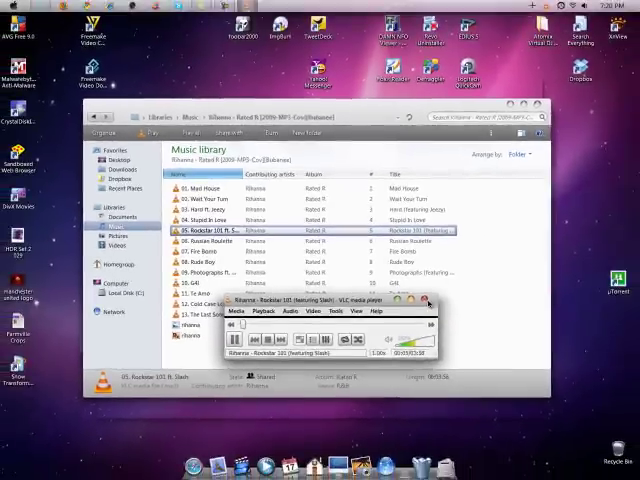
pyautogui.click(472, 314)
pyautogui.click(537, 104)
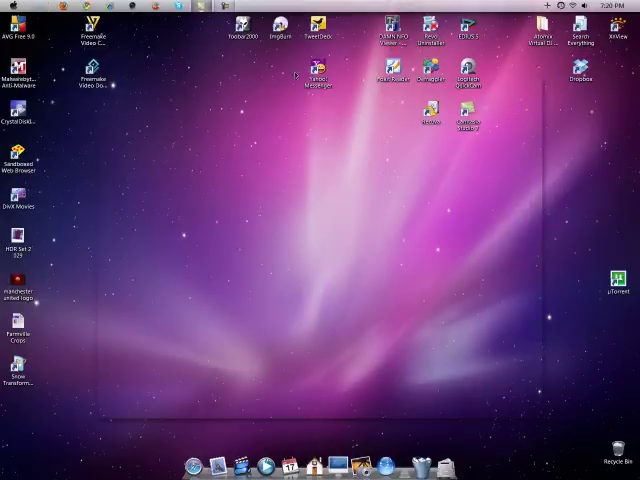